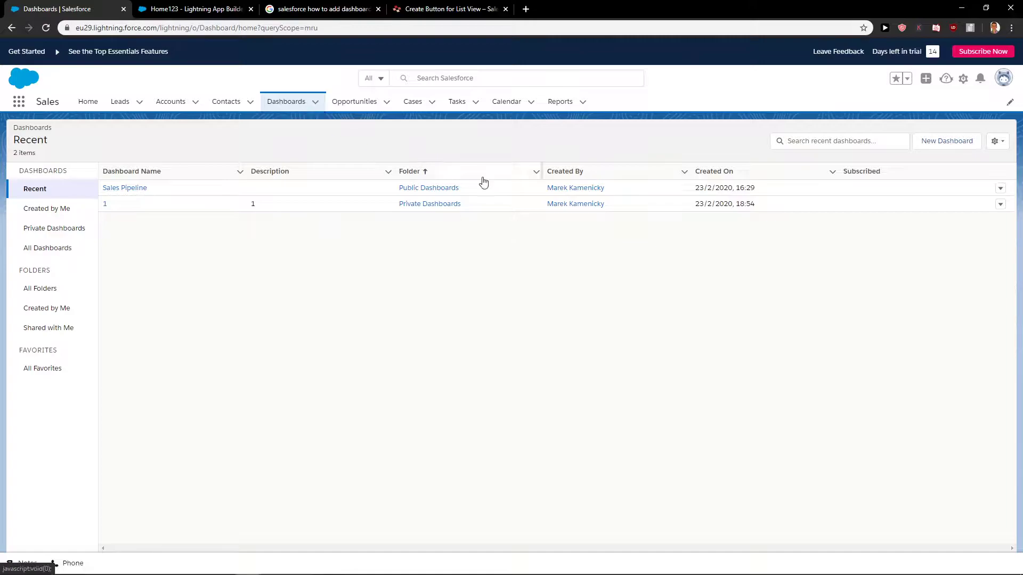
# Step: Create a dashboard named "Dashboard 1" with the description "Important" in the Private Dashboards folder
pyautogui.click(952, 139)
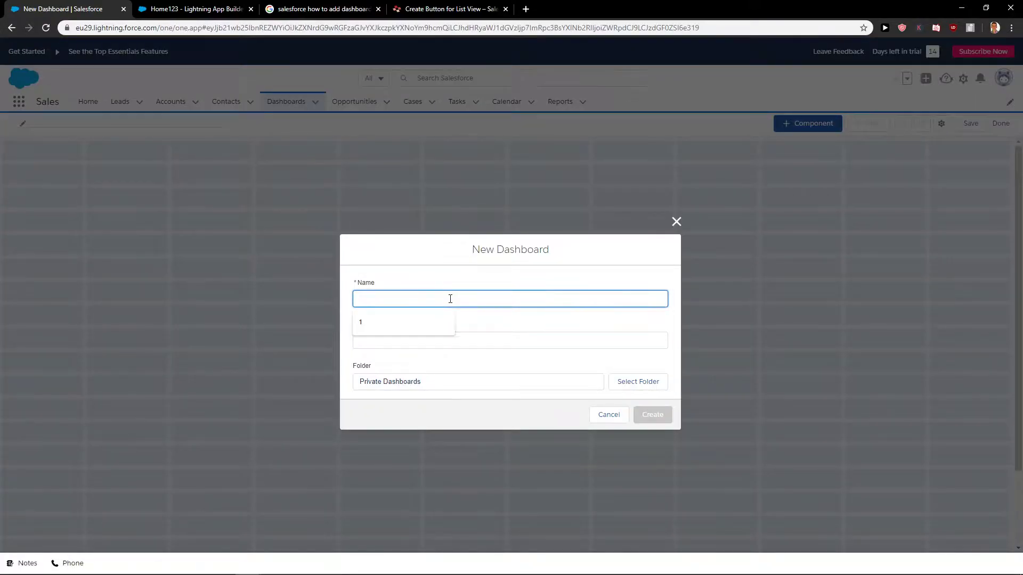
pyautogui.write('Dashboard 1')
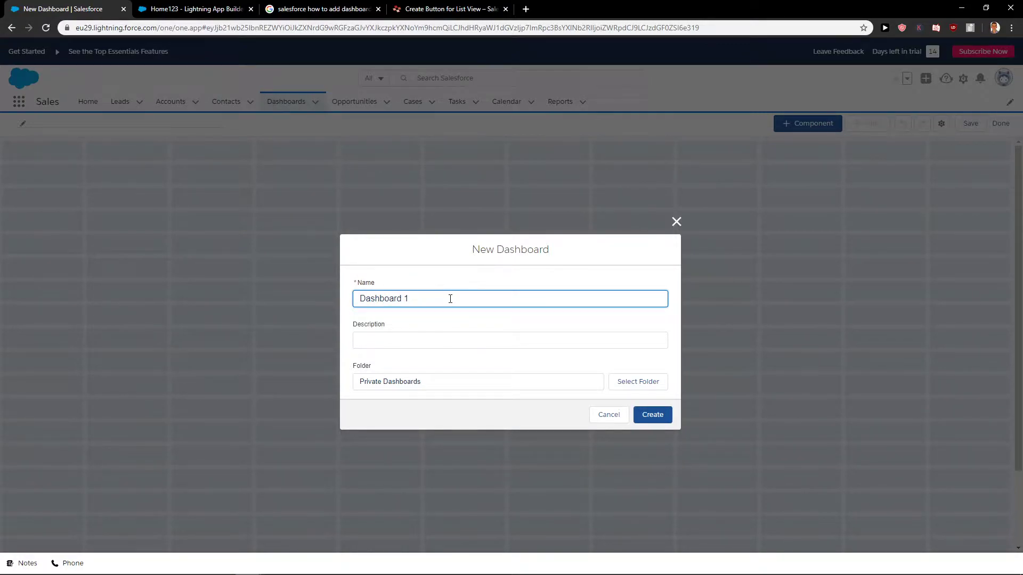
pyautogui.press('Tab')
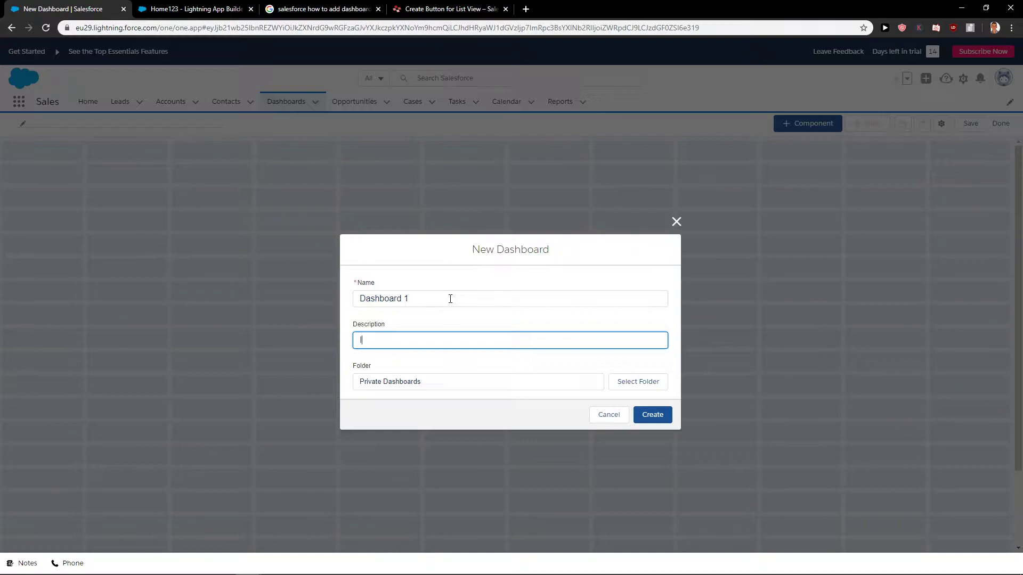
pyautogui.click(666, 411)
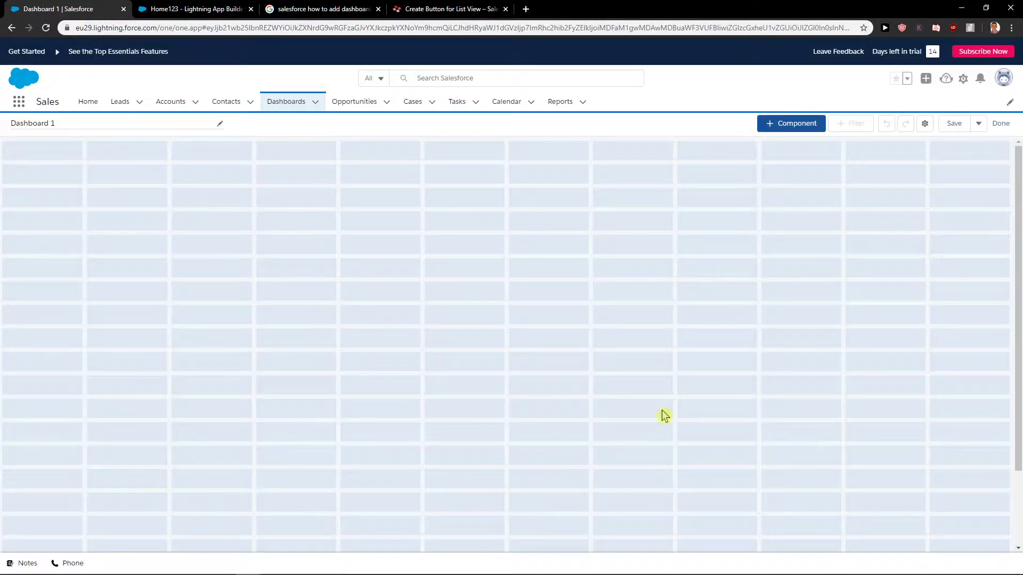
# Step: Start a new dashboard component based on the "HomePage - Potential Revenue Source" report
pyautogui.click(783, 128)
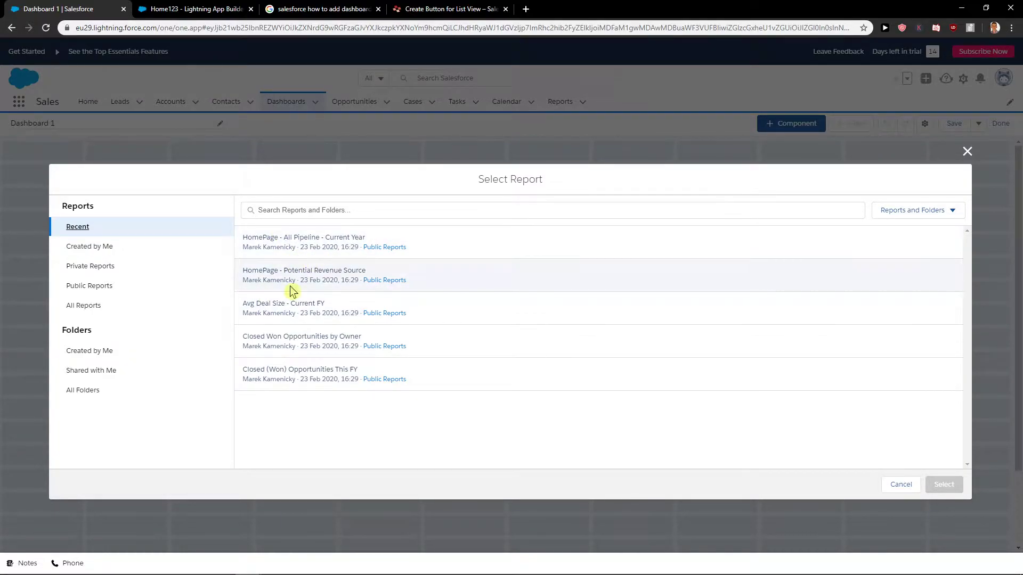
pyautogui.click(350, 270)
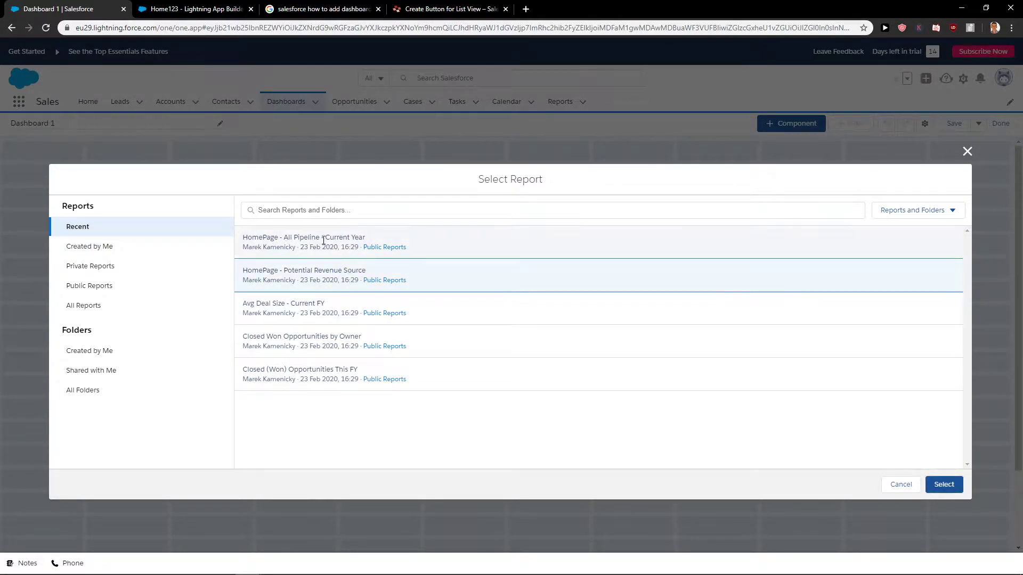
pyautogui.click(943, 486)
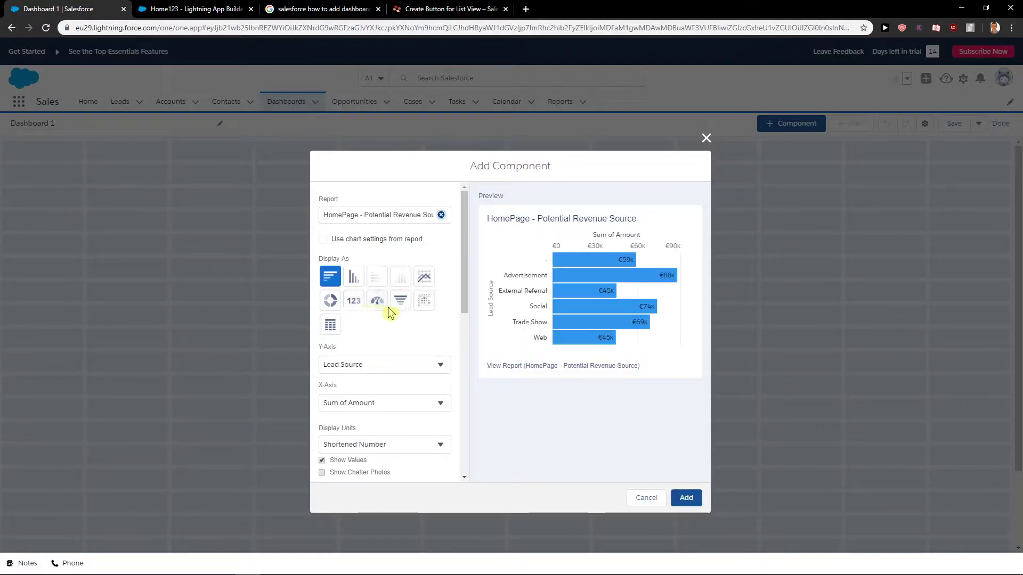
# Step: Try displaying the revenue source component as a vertical bar chart and a donut, then return to the horizontal bar chart
pyautogui.click(351, 278)
pyautogui.click(339, 284)
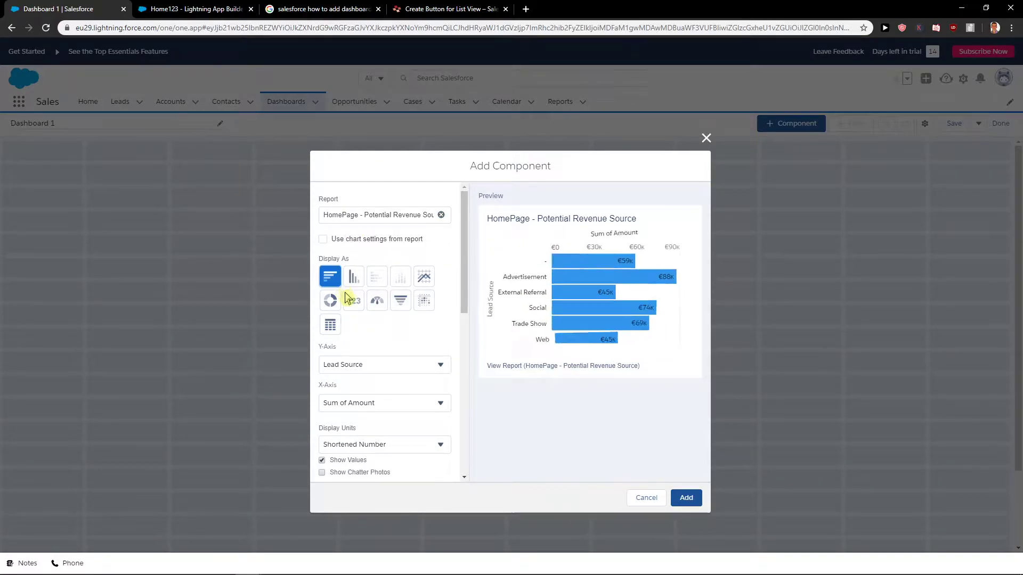
pyautogui.scroll(-2, 377, 338)
pyautogui.scroll(2, 376, 331)
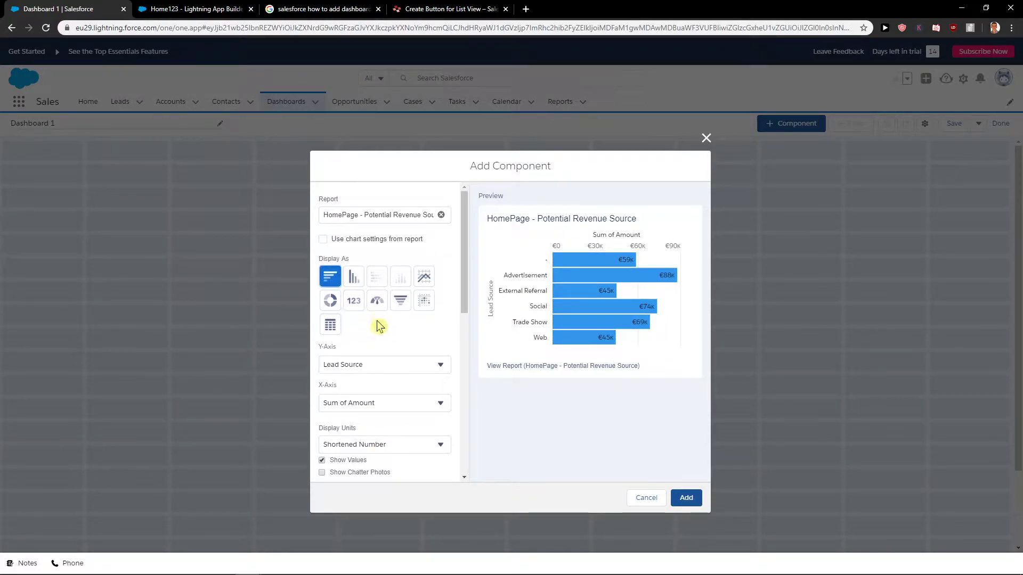
pyautogui.click(330, 301)
pyautogui.click(329, 278)
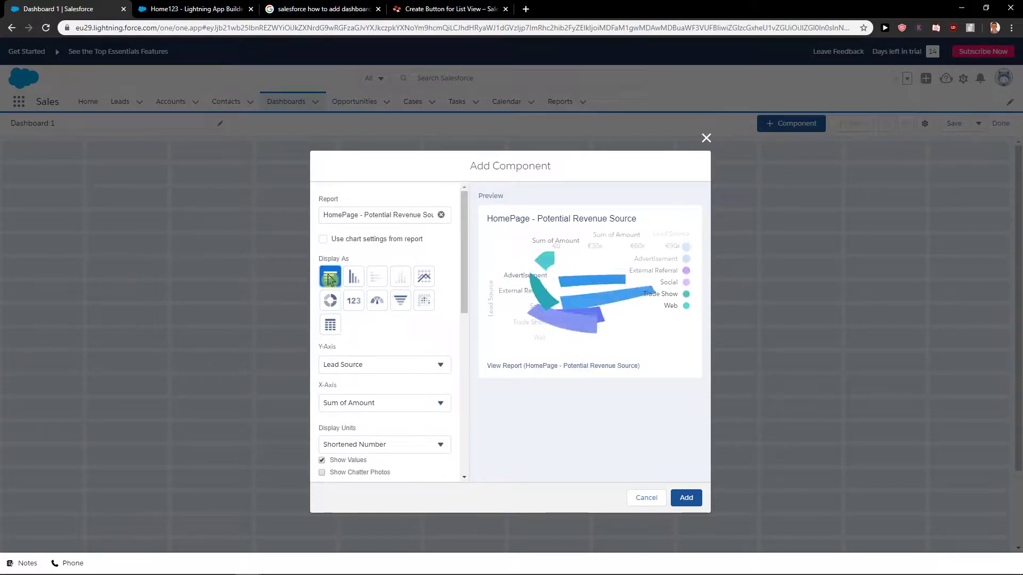
# Step: Look through the component's remaining settings, try the Dark component theme and switch back to Light
pyautogui.scroll(-1, 359, 342)
pyautogui.click(358, 313)
pyautogui.click(384, 297)
pyautogui.scroll(-5, 345, 385)
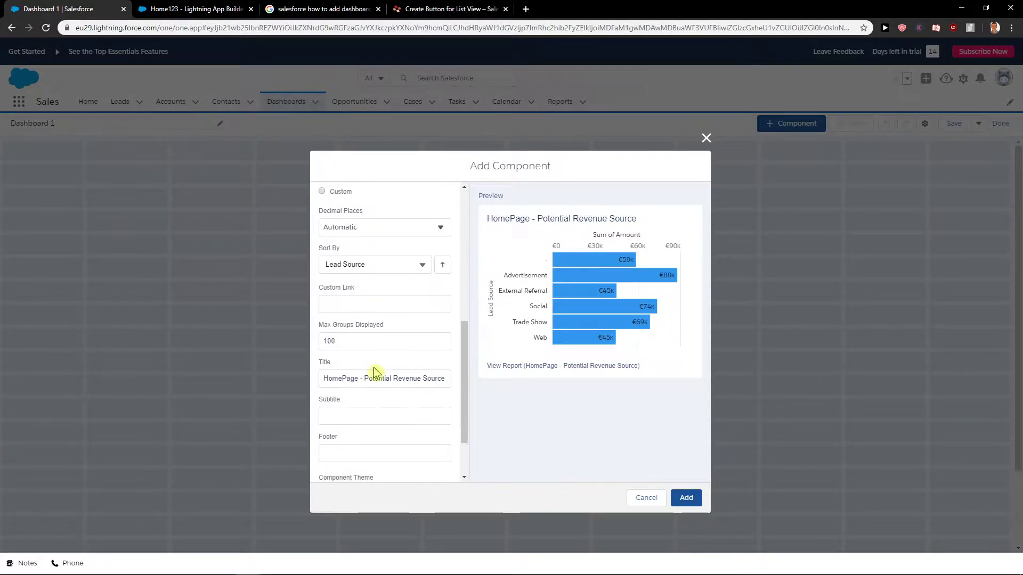
pyautogui.scroll(-1, 387, 335)
pyautogui.scroll(-1, 373, 366)
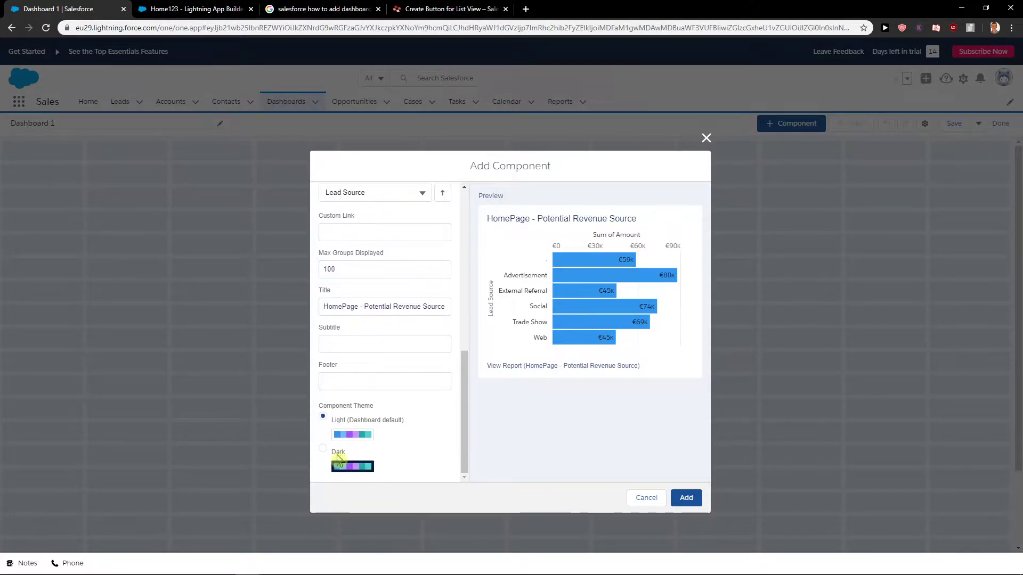
pyautogui.click(331, 455)
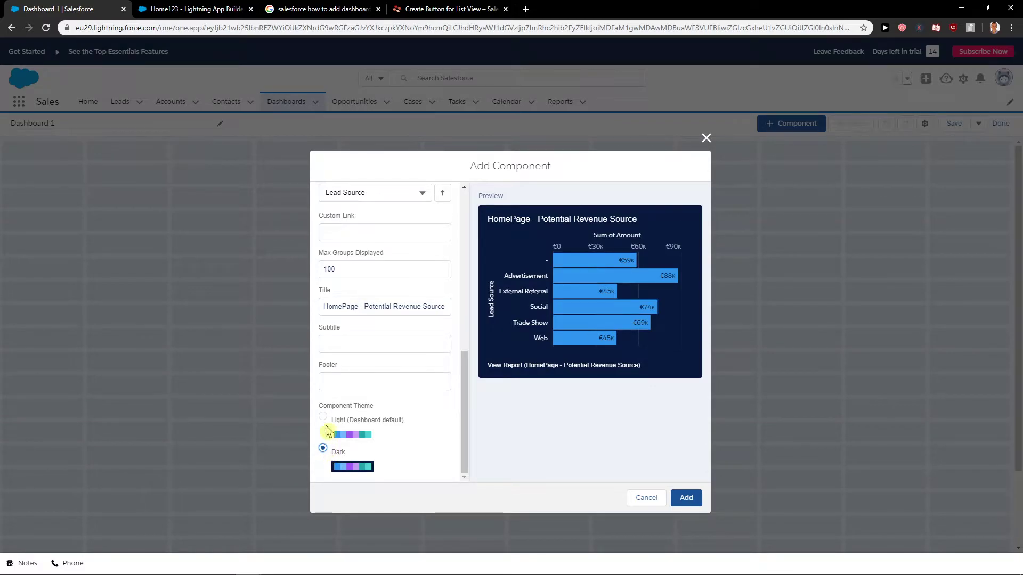
pyautogui.click(323, 417)
# Step: Add the revenue source chart to the dashboard and place it in the first columns at the start of the grid
pyautogui.click(686, 498)
pyautogui.moveTo(248, 230); pyautogui.dragTo(365, 228)
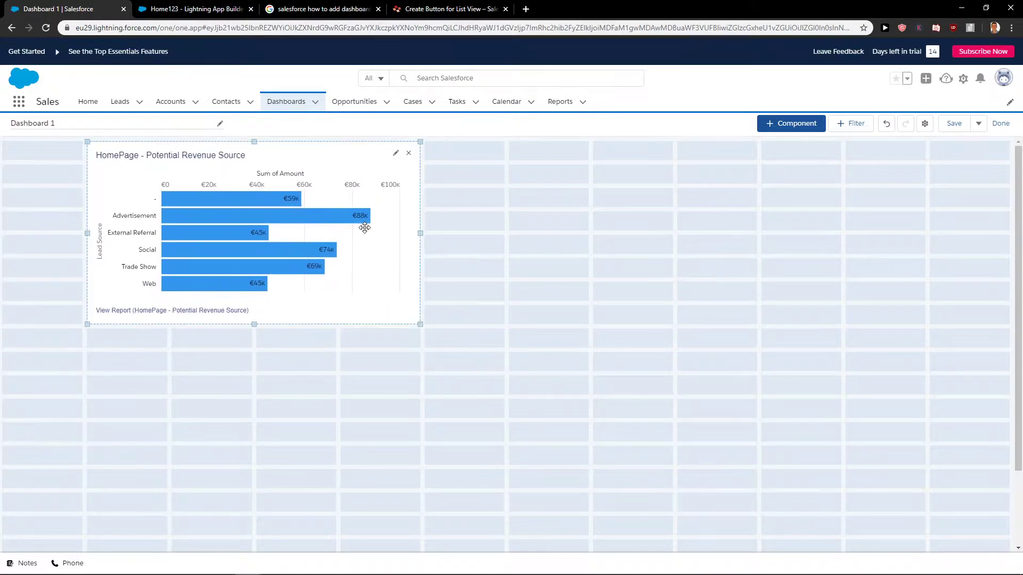
pyautogui.moveTo(291, 235)
pyautogui.mouseDown()
pyautogui.moveTo(251, 238)
pyautogui.moveTo(272, 244)
pyautogui.mouseUp()
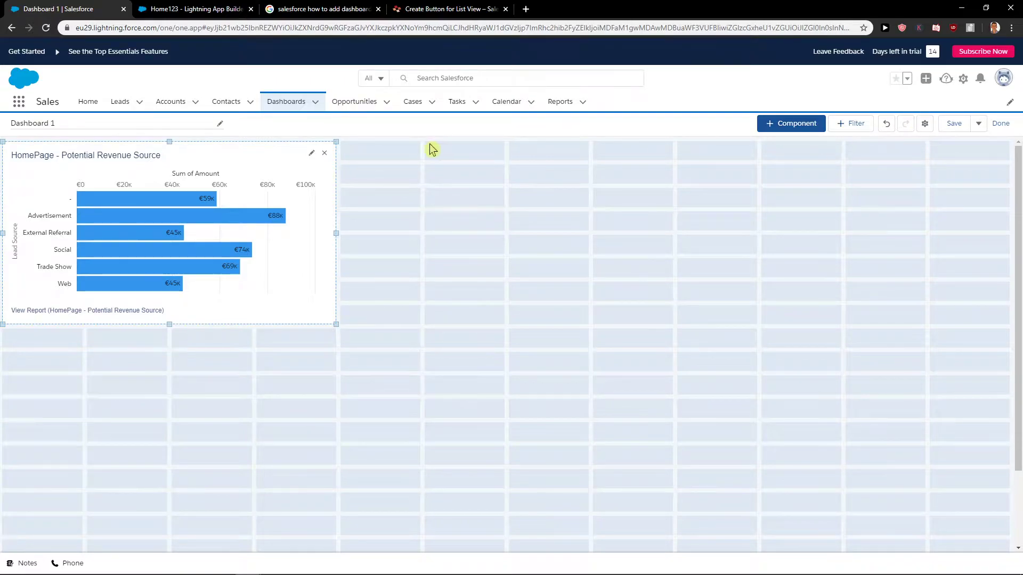
# Step: Add a second component from the "HomePage - All Pipeline - Current Year" report, displayed as a donut chart
pyautogui.click(833, 131)
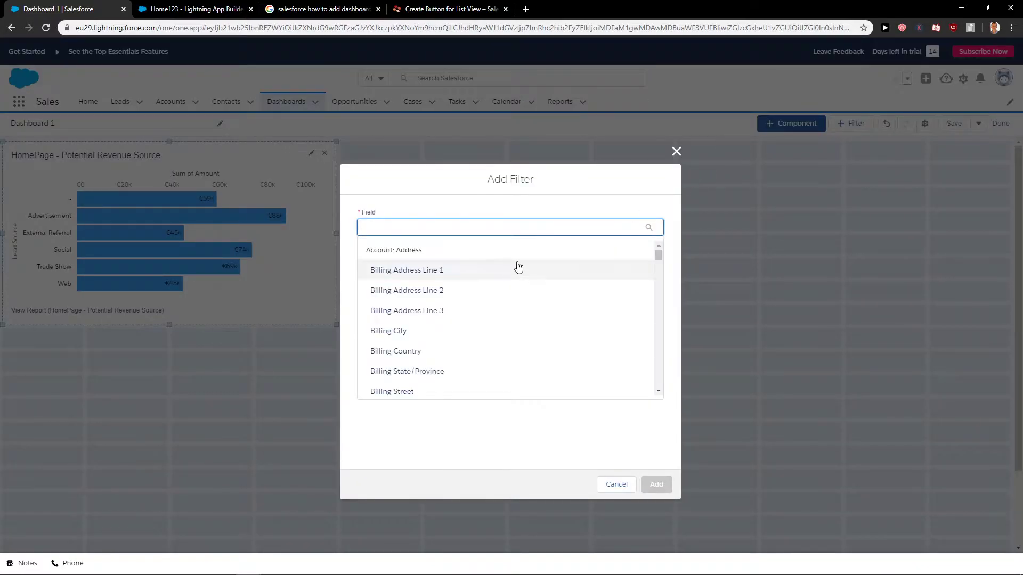
pyautogui.click(677, 152)
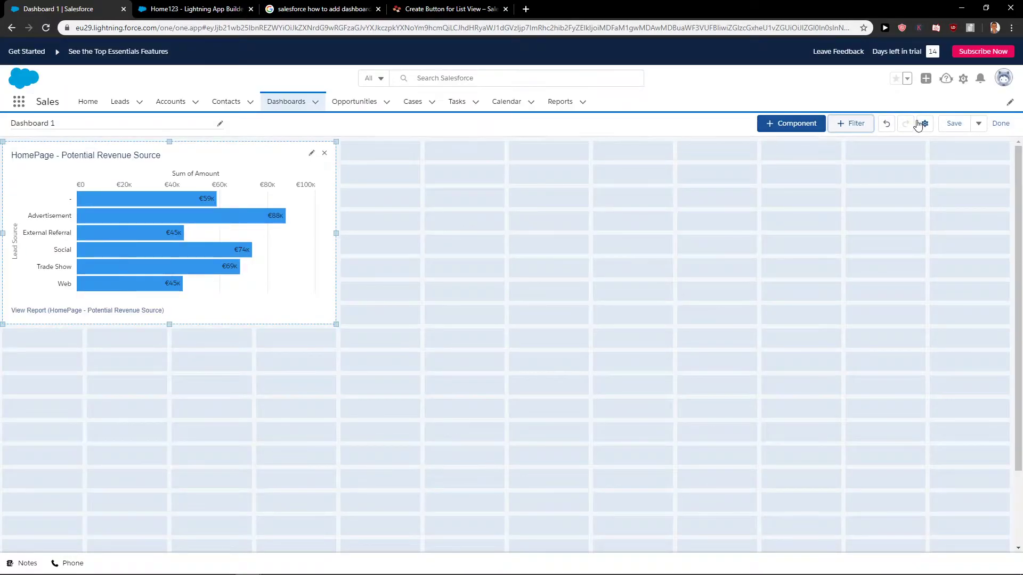
pyautogui.click(794, 124)
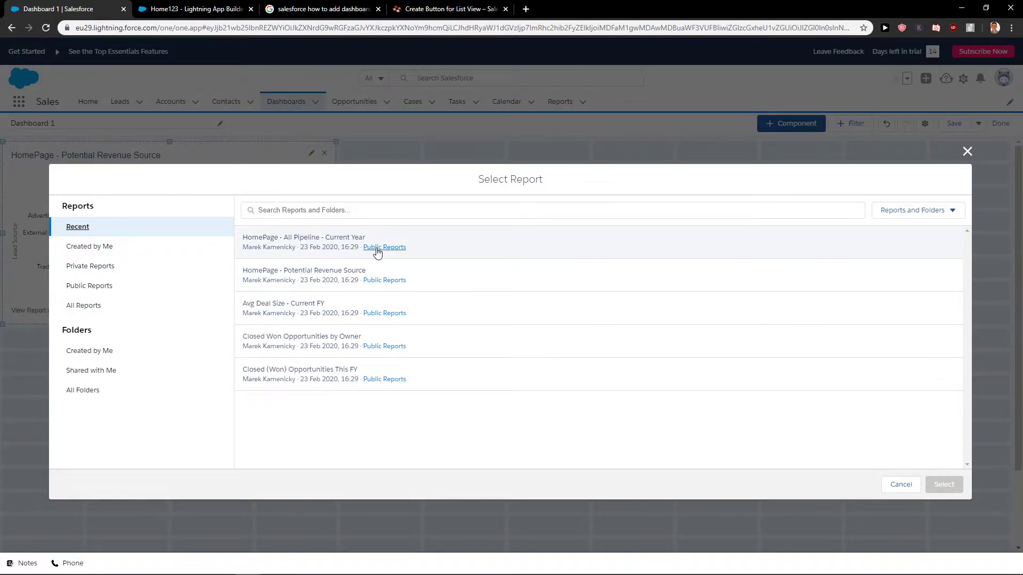
pyautogui.click(423, 237)
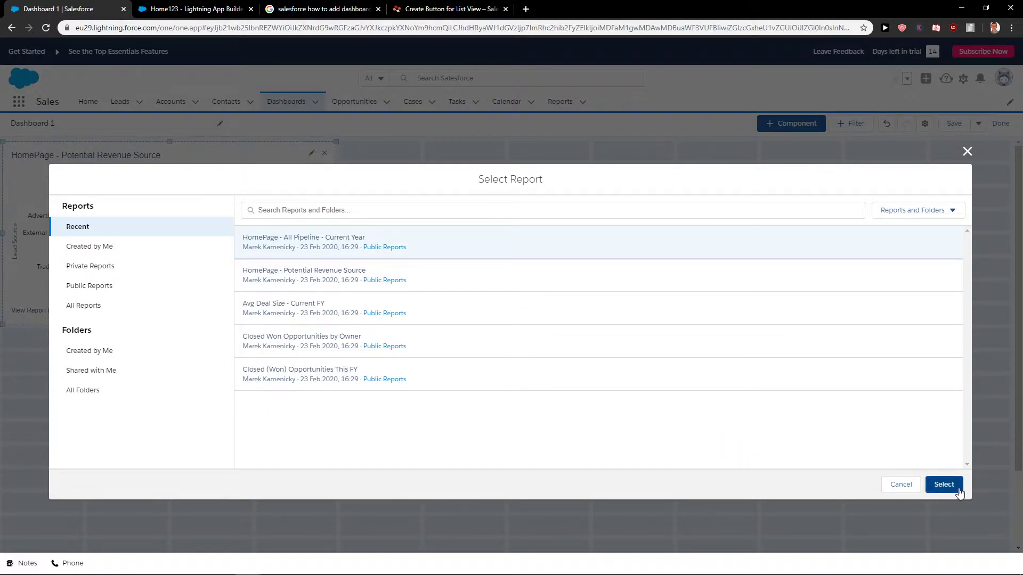
pyautogui.click(944, 484)
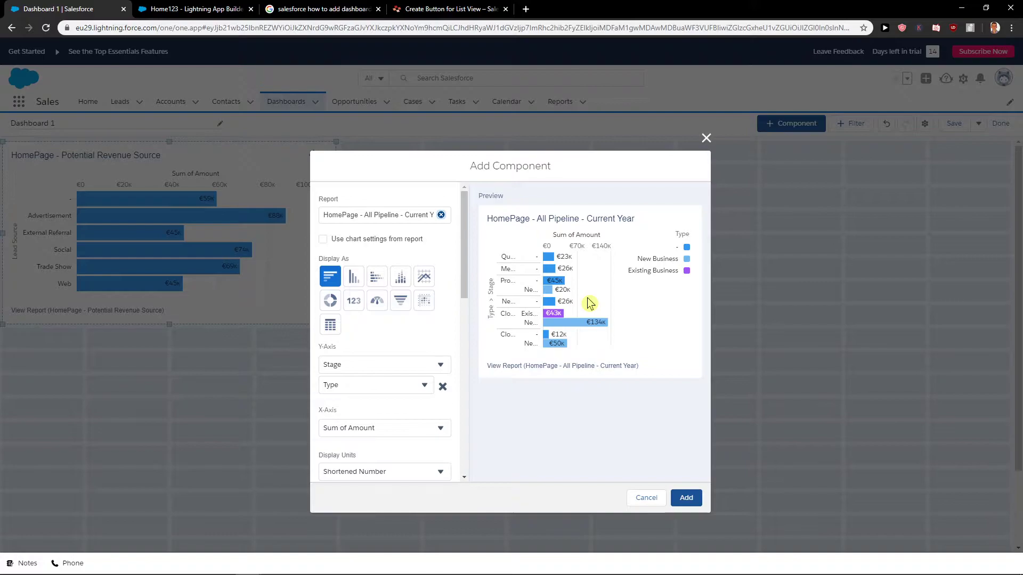
pyautogui.click(335, 304)
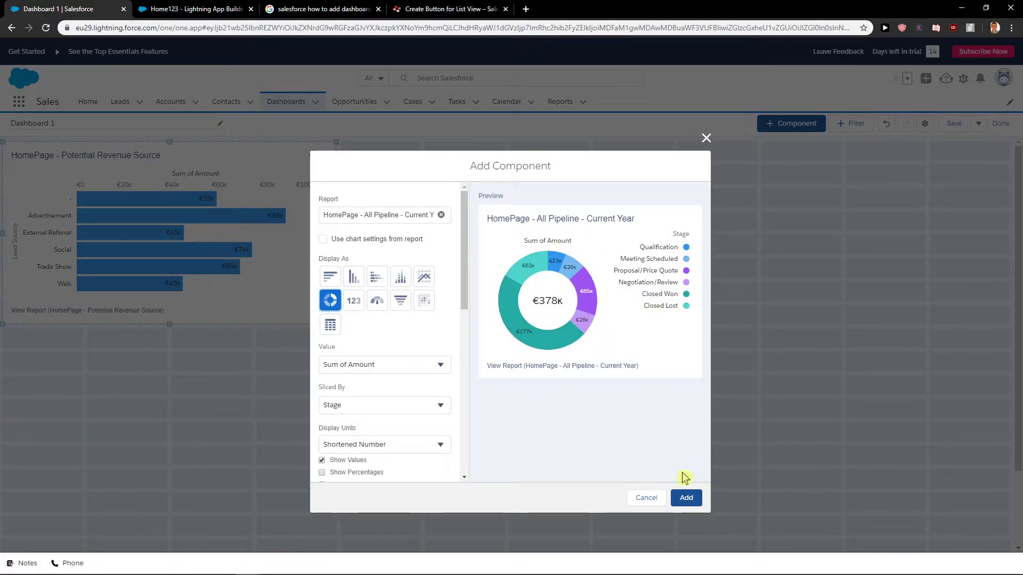
pyautogui.click(686, 498)
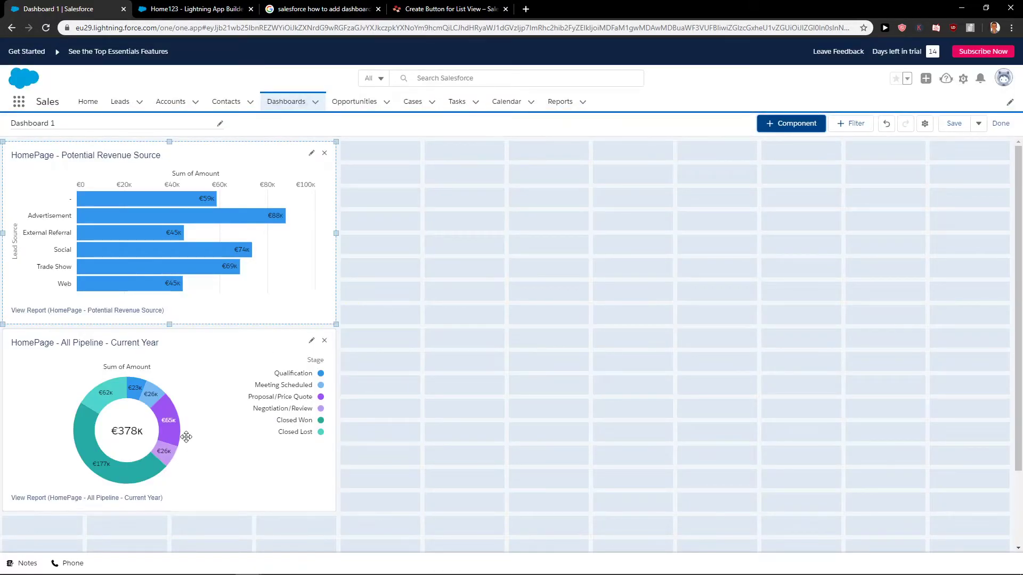
# Step: Set the dashboard theme to Dark in the dashboard properties and save them
pyautogui.click(922, 123)
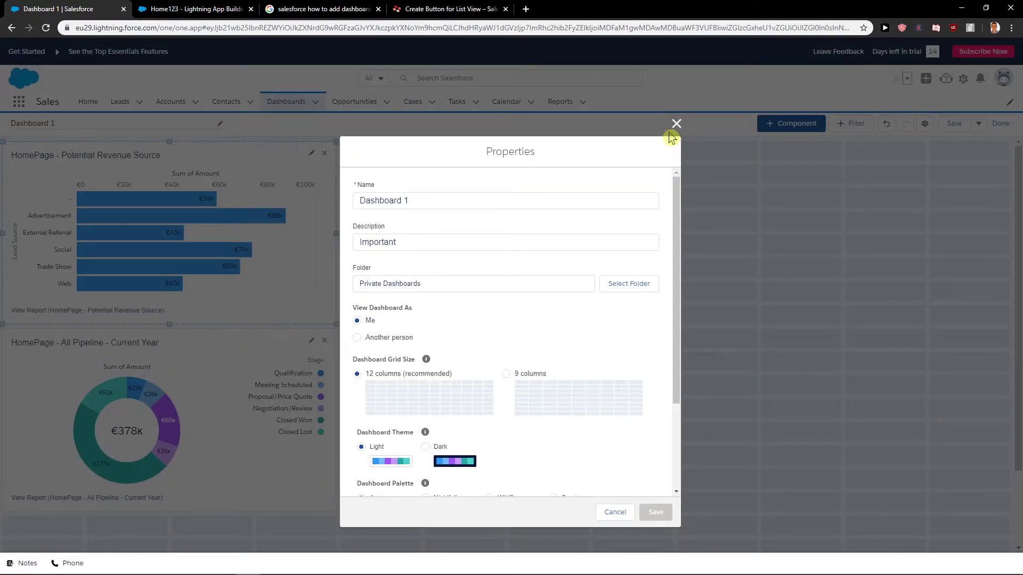
pyautogui.click(676, 123)
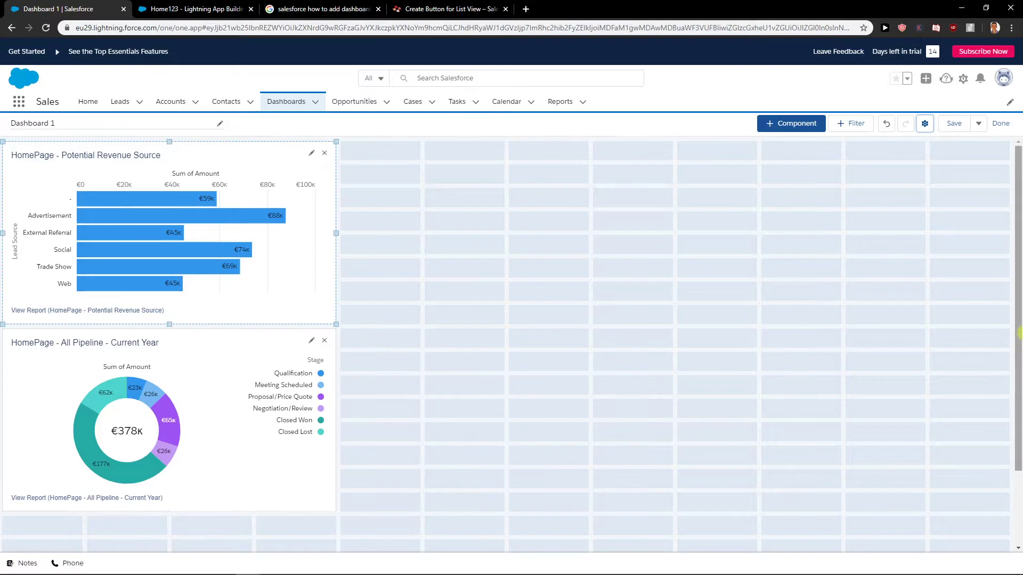
pyautogui.click(925, 125)
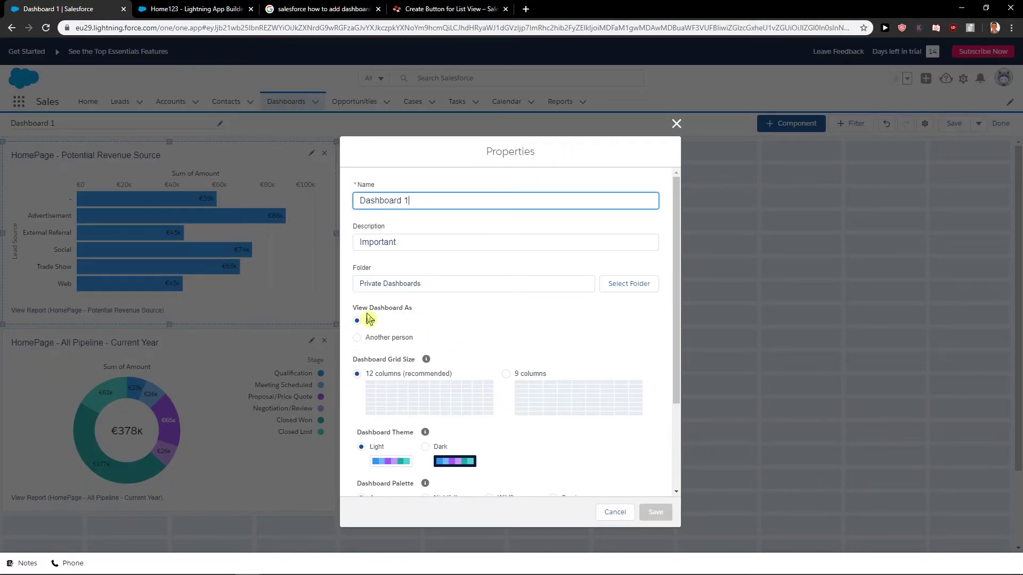
pyautogui.scroll(-1, 391, 339)
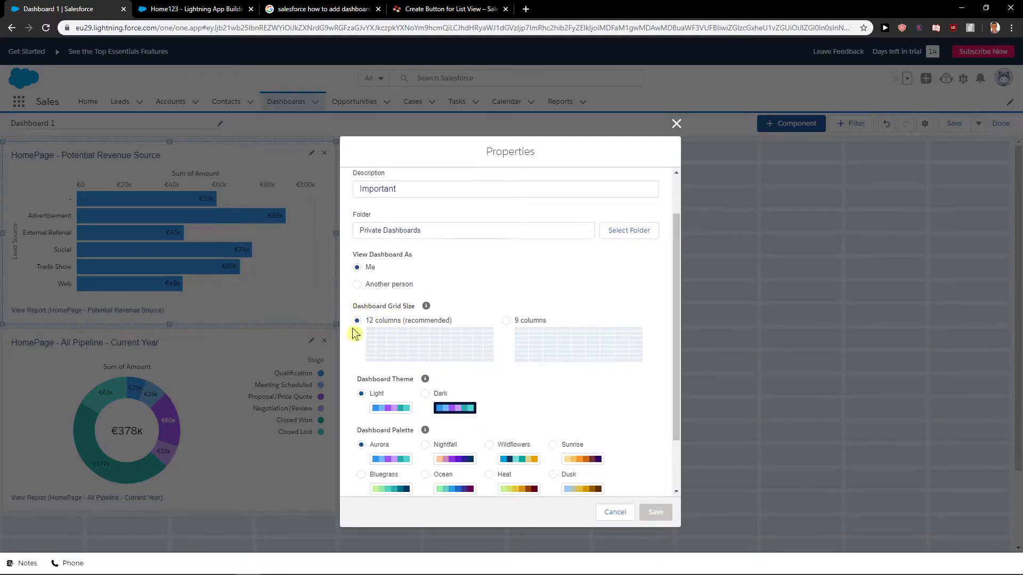
pyautogui.scroll(-1, 379, 360)
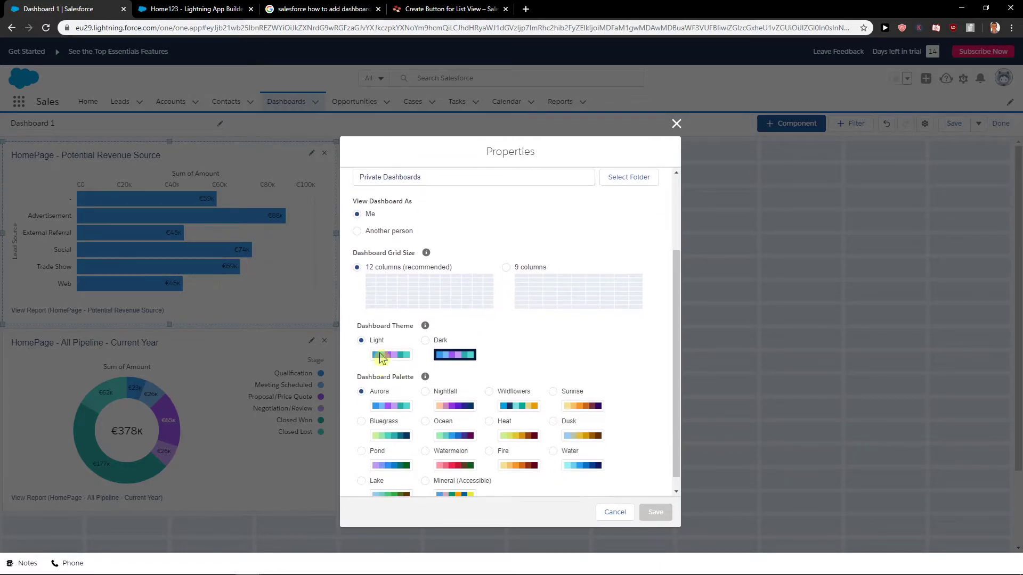
pyautogui.click(432, 352)
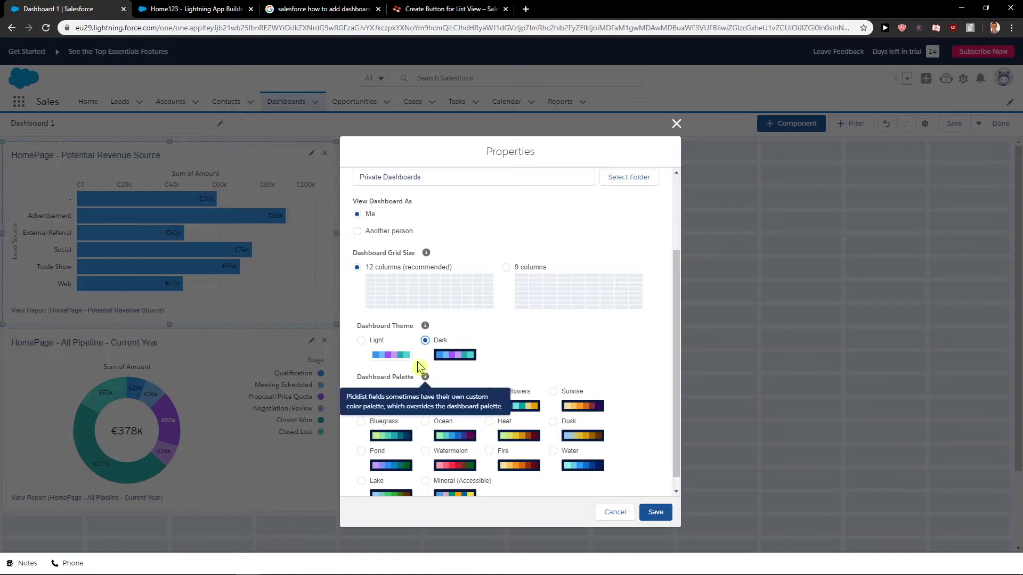
pyautogui.scroll(-1, 627, 488)
pyautogui.click(656, 512)
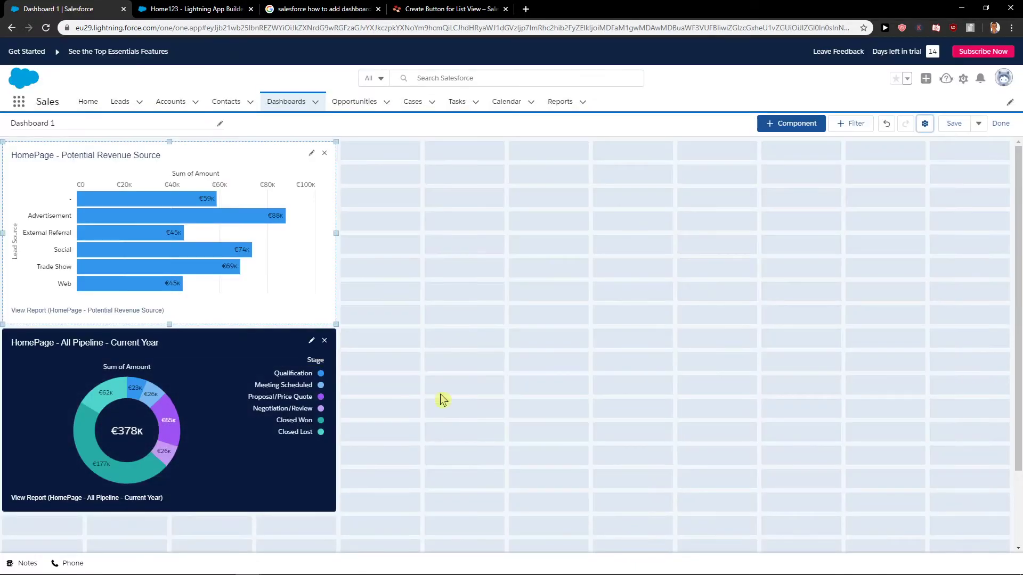
# Step: Try the Nightfall dashboard palette, switch back to Aurora and save the properties
pyautogui.click(924, 125)
pyautogui.scroll(-2, 450, 438)
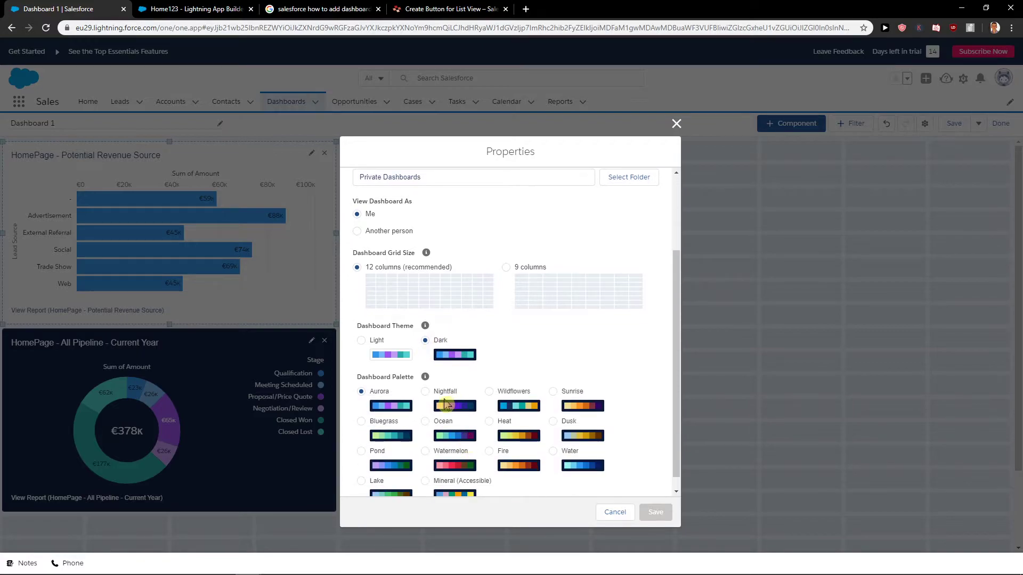
pyautogui.click(434, 398)
pyautogui.click(388, 400)
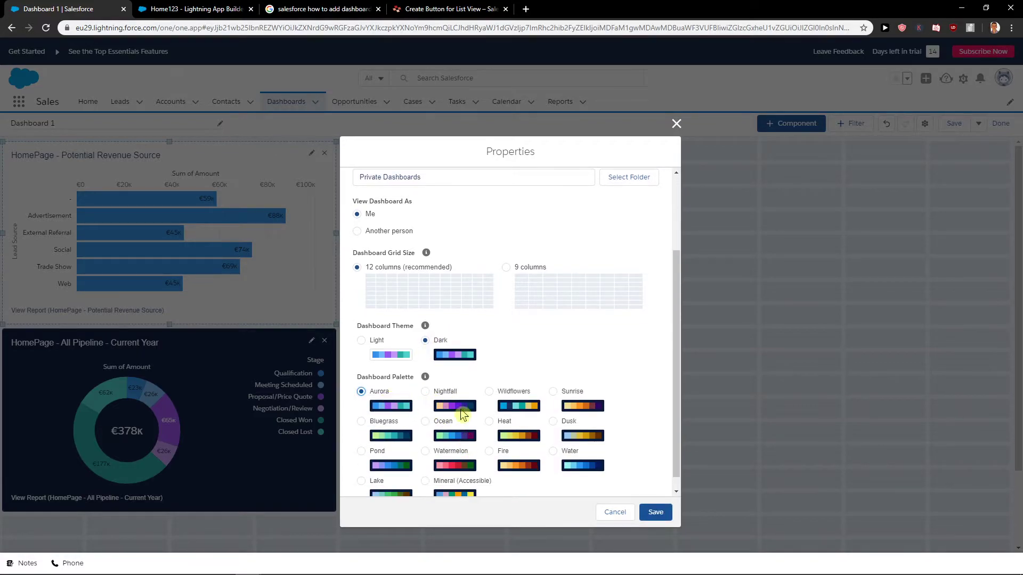
pyautogui.click(656, 512)
pyautogui.rightClick(298, 293)
pyautogui.click(533, 271)
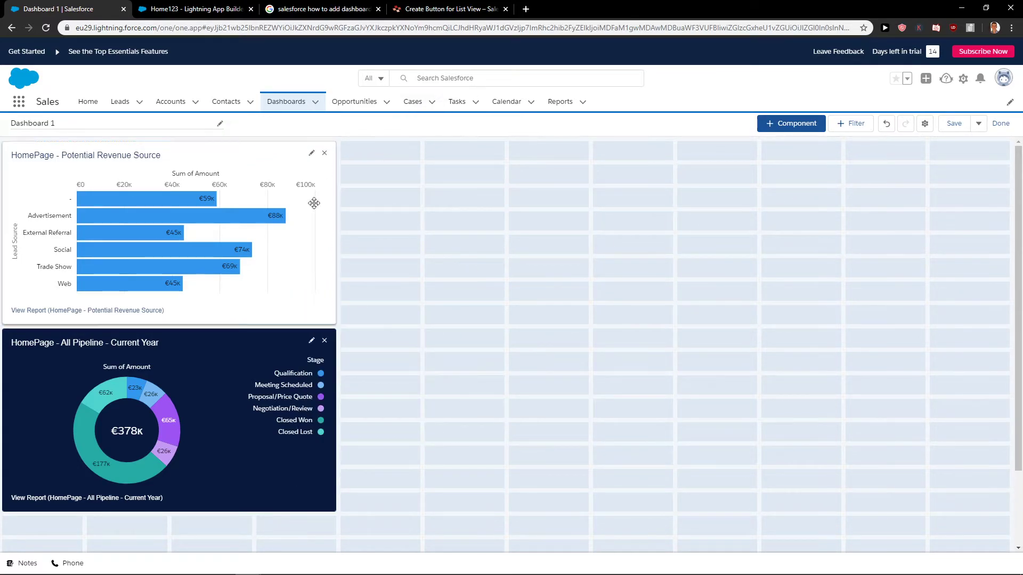
pyautogui.click(316, 416)
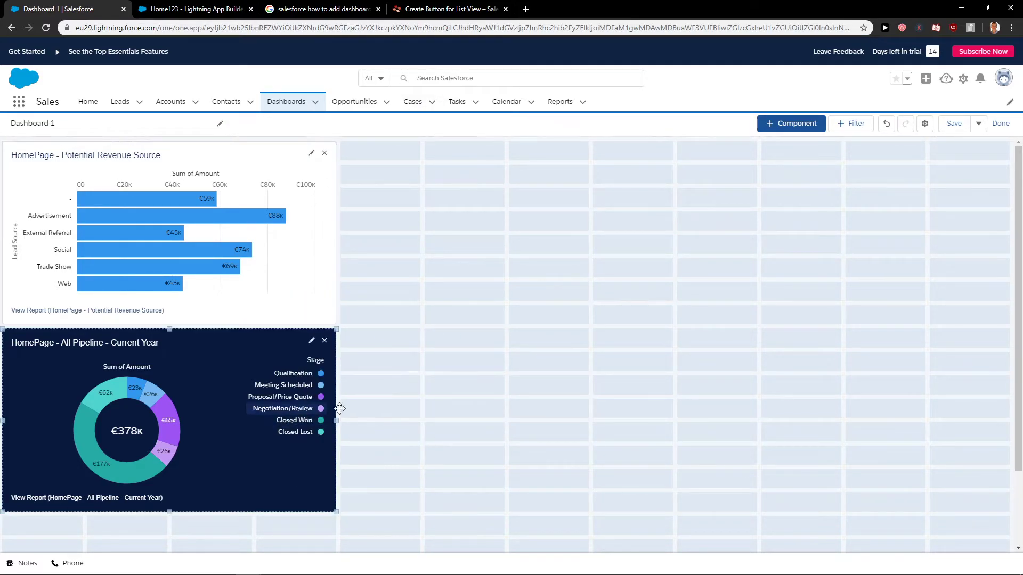
pyautogui.click(825, 128)
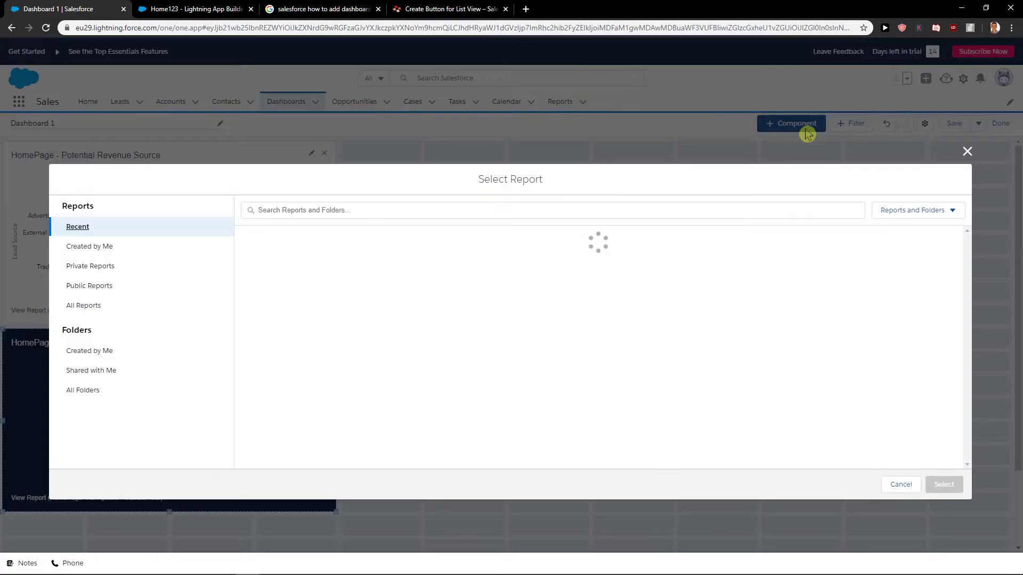
pyautogui.click(110, 288)
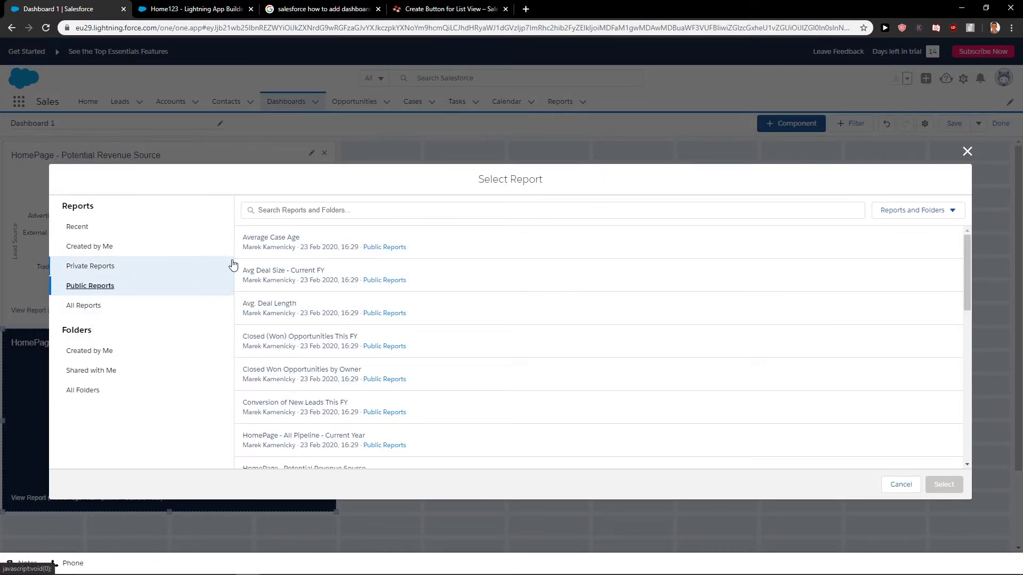
pyautogui.scroll(-2, 483, 273)
pyautogui.click(155, 267)
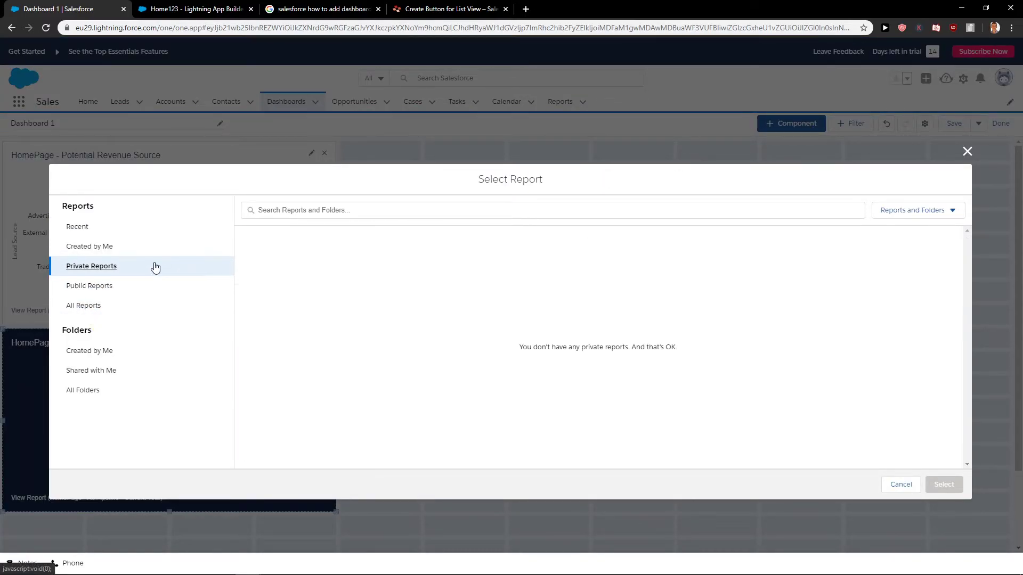
pyautogui.click(155, 249)
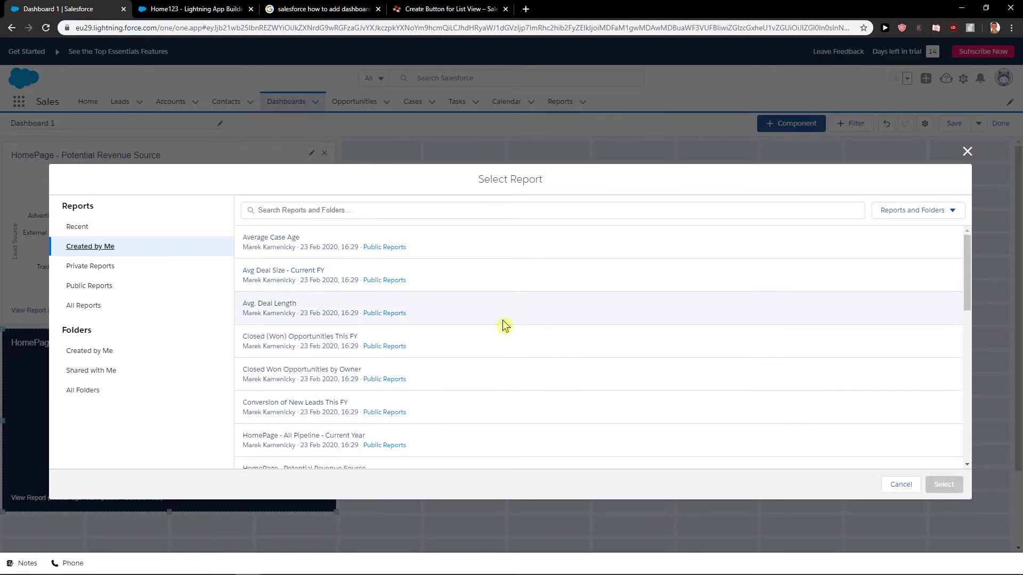
pyautogui.scroll(-1, 510, 319)
pyautogui.scroll(1, 504, 309)
pyautogui.click(498, 319)
pyautogui.click(938, 489)
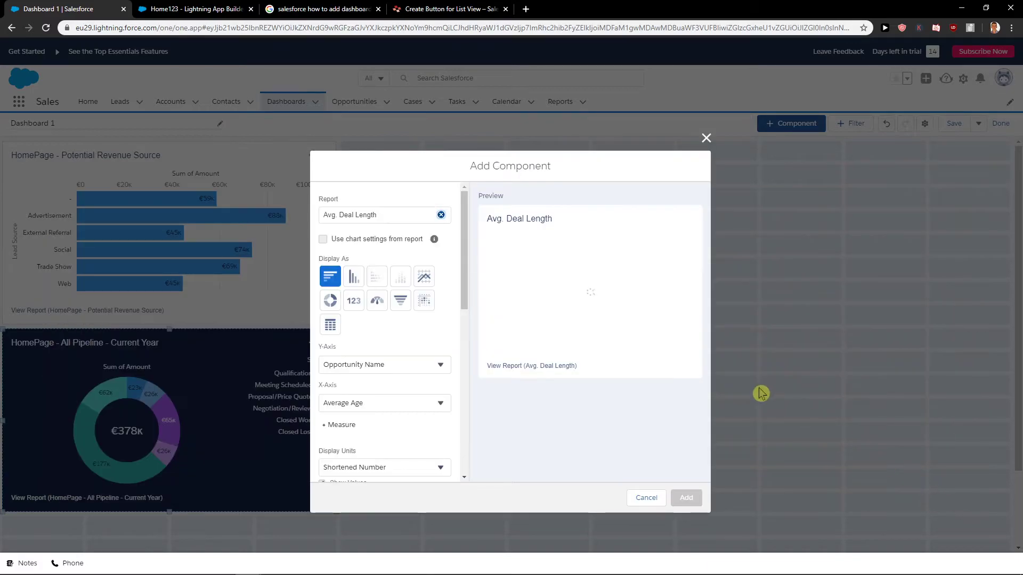
pyautogui.click(353, 278)
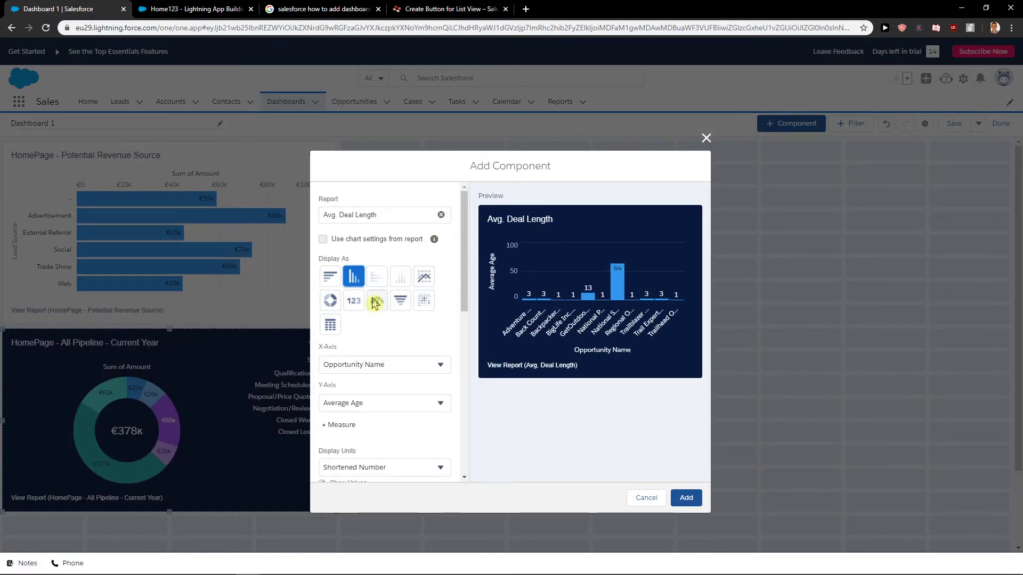
pyautogui.click(424, 282)
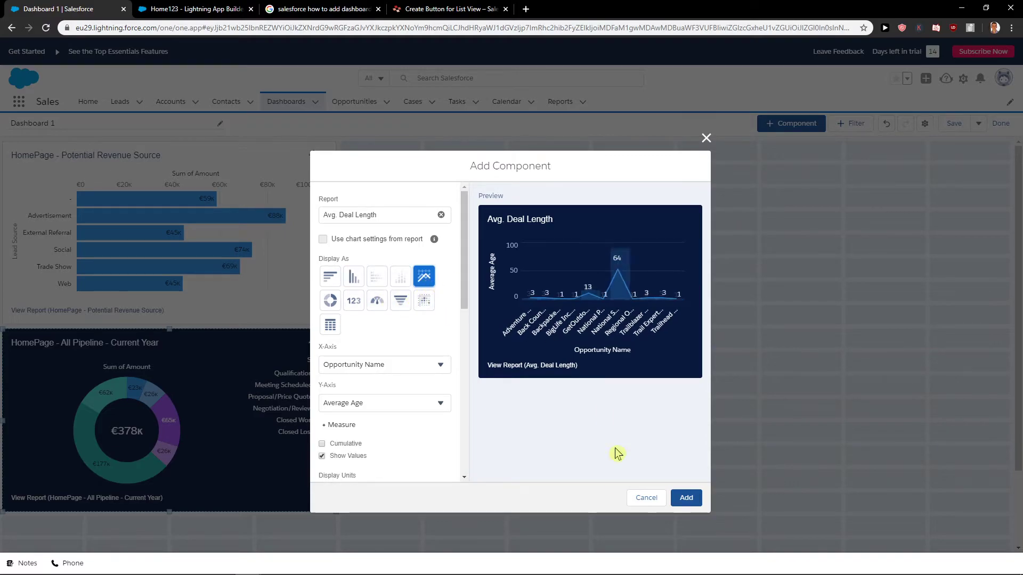
pyautogui.click(646, 498)
# Step: Add a third component from the "Closed (Won) Opportunities This FY" report, displayed as a horizontal bar chart
pyautogui.click(796, 123)
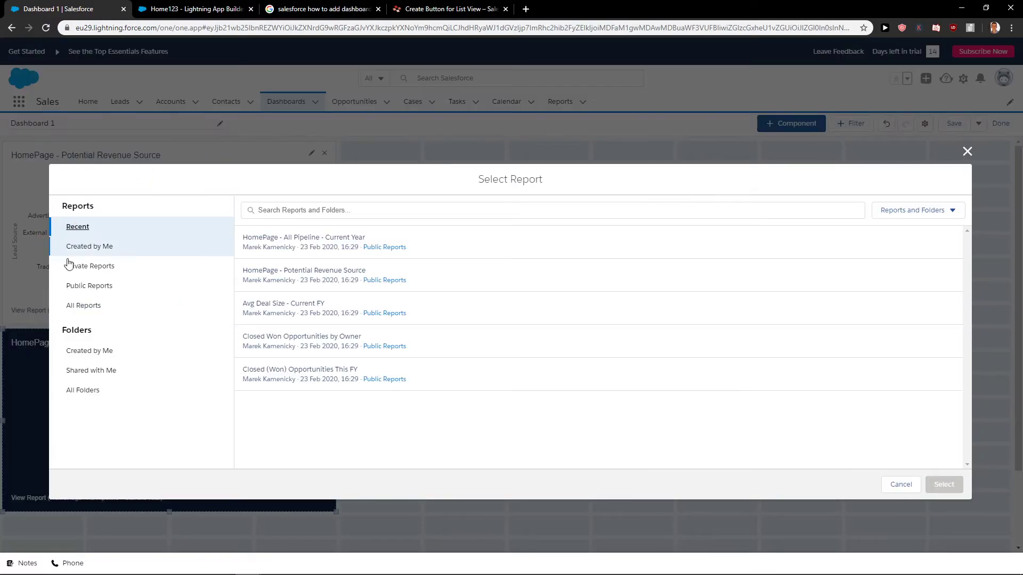
pyautogui.click(110, 306)
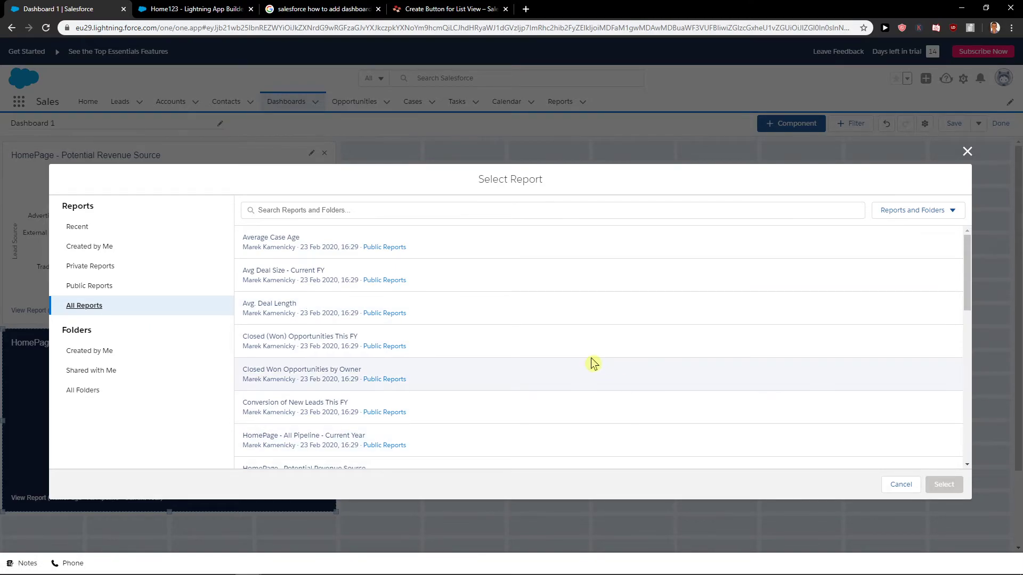
pyautogui.click(509, 282)
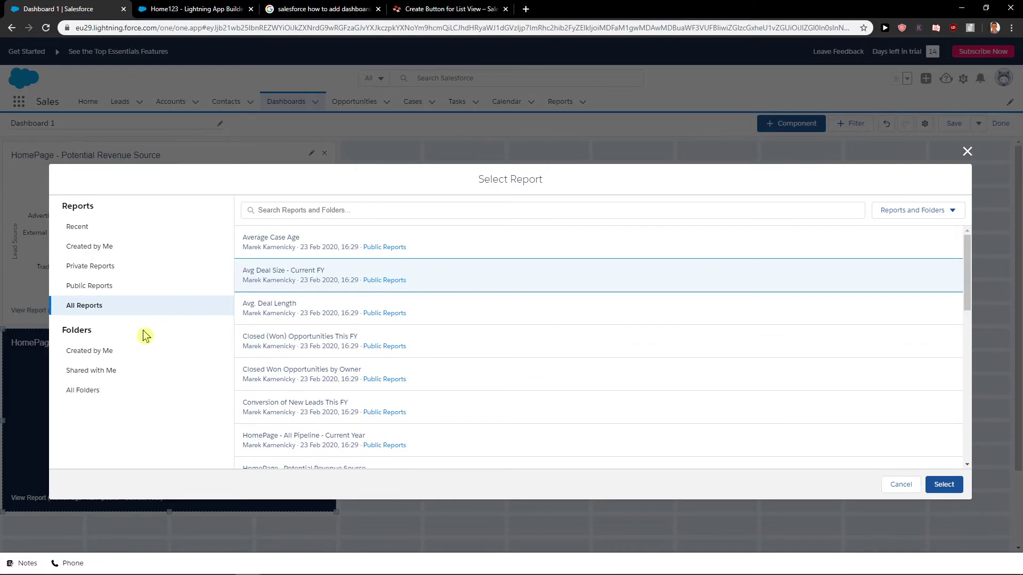
pyautogui.click(142, 246)
pyautogui.click(143, 226)
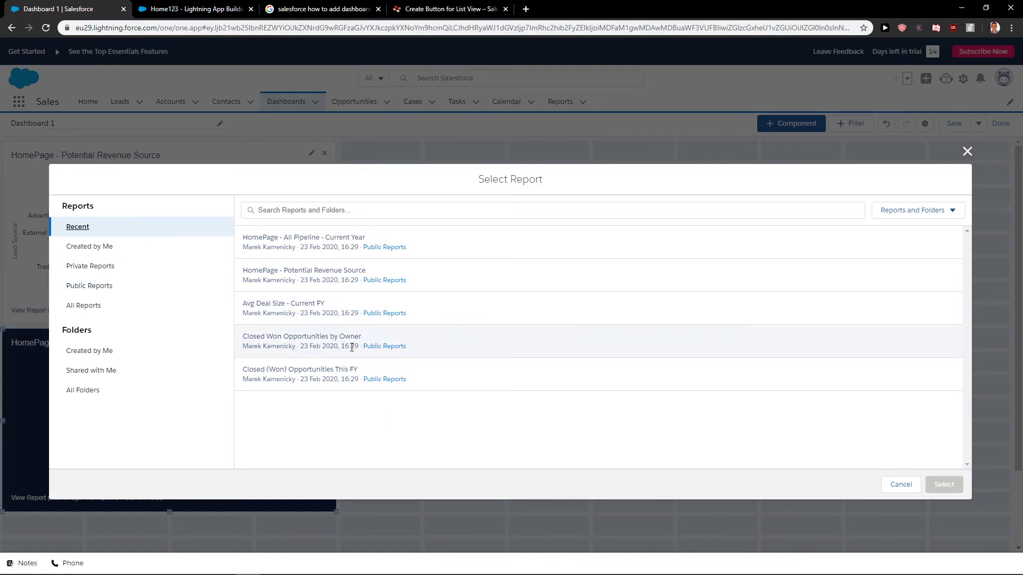
pyautogui.click(457, 368)
pyautogui.click(942, 486)
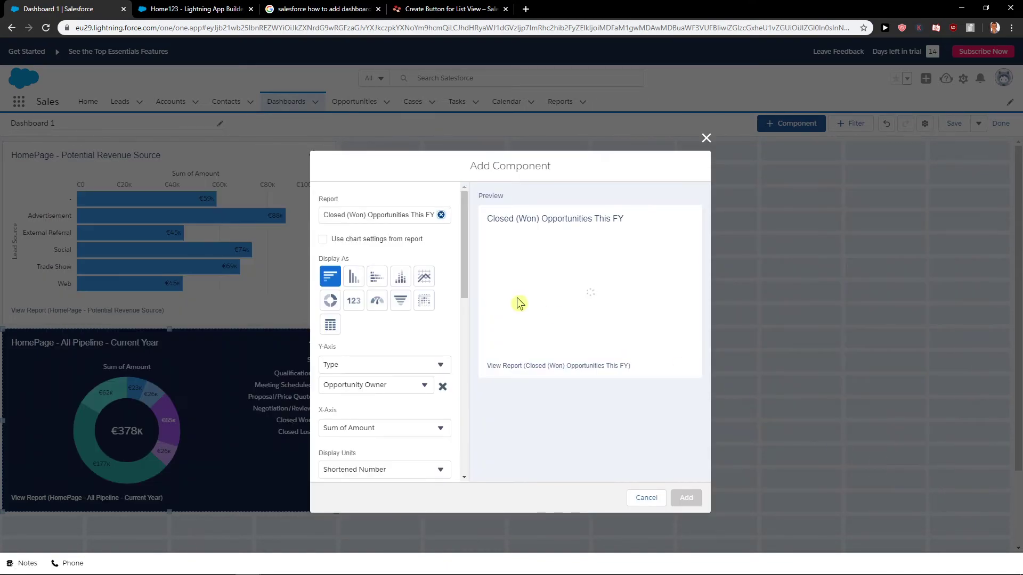
pyautogui.click(355, 277)
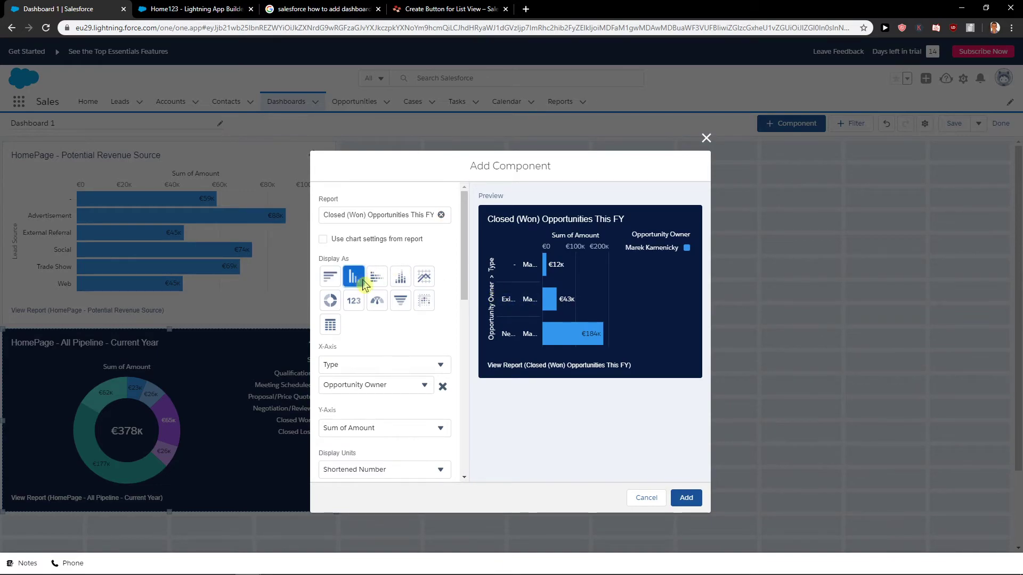
pyautogui.click(330, 277)
pyautogui.click(687, 498)
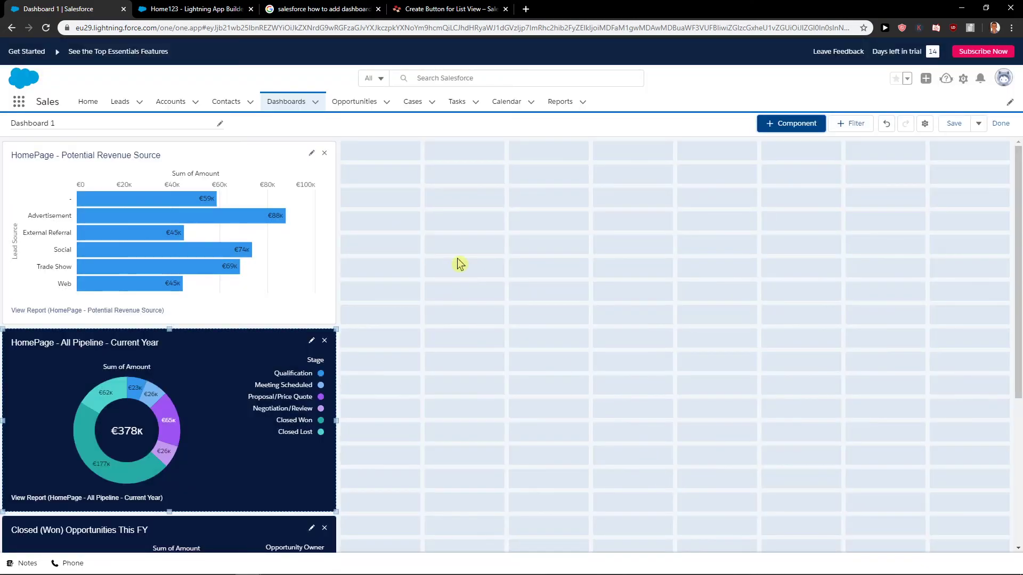
# Step: Move the "Closed (Won) Opportunities This FY" chart into the first grid row, directly beside the "HomePage - Potential Revenue Source" chart
pyautogui.scroll(-4, 219, 362)
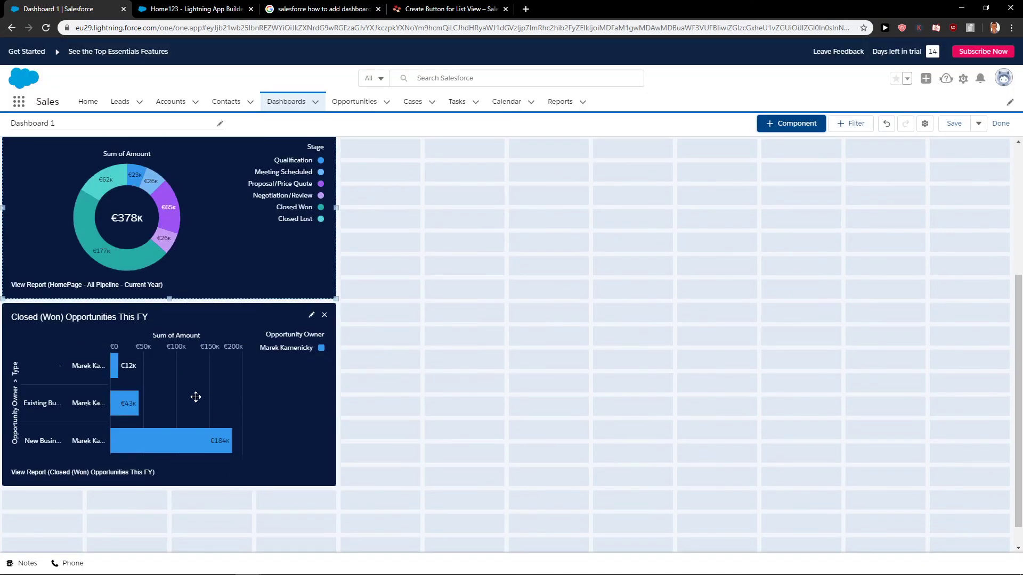
pyautogui.moveTo(47, 344); pyautogui.dragTo(547, 175)
pyautogui.moveTo(273, 421); pyautogui.dragTo(557, 181)
pyautogui.scroll(-3, 228, 386)
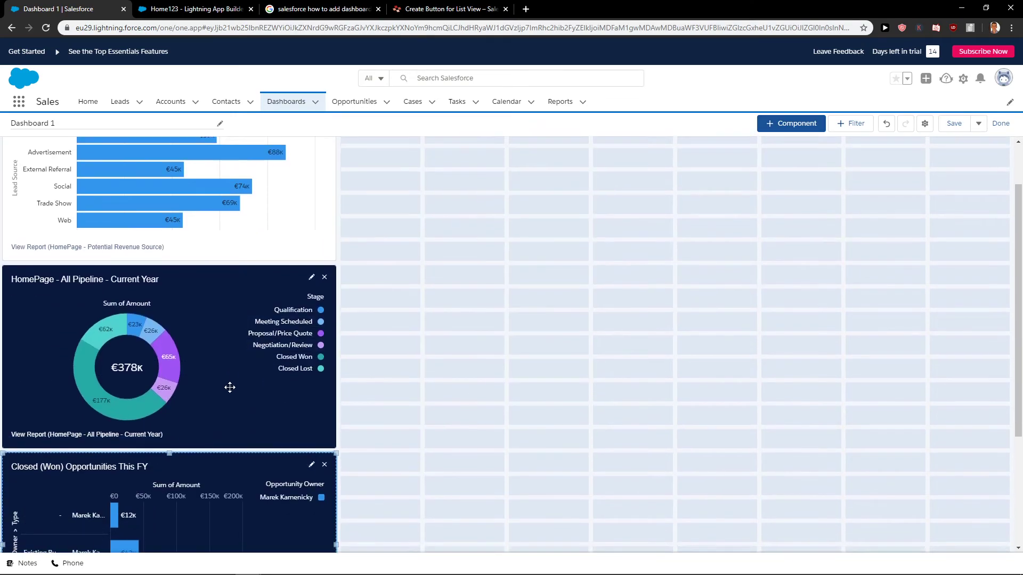
pyautogui.moveTo(222, 395); pyautogui.dragTo(560, 210)
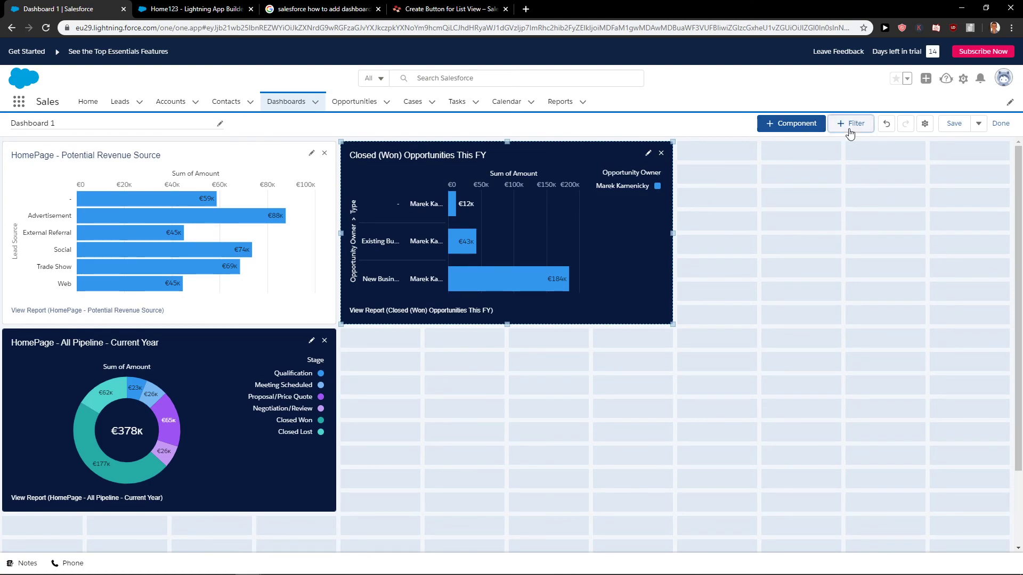
pyautogui.click(850, 123)
pyautogui.click(544, 272)
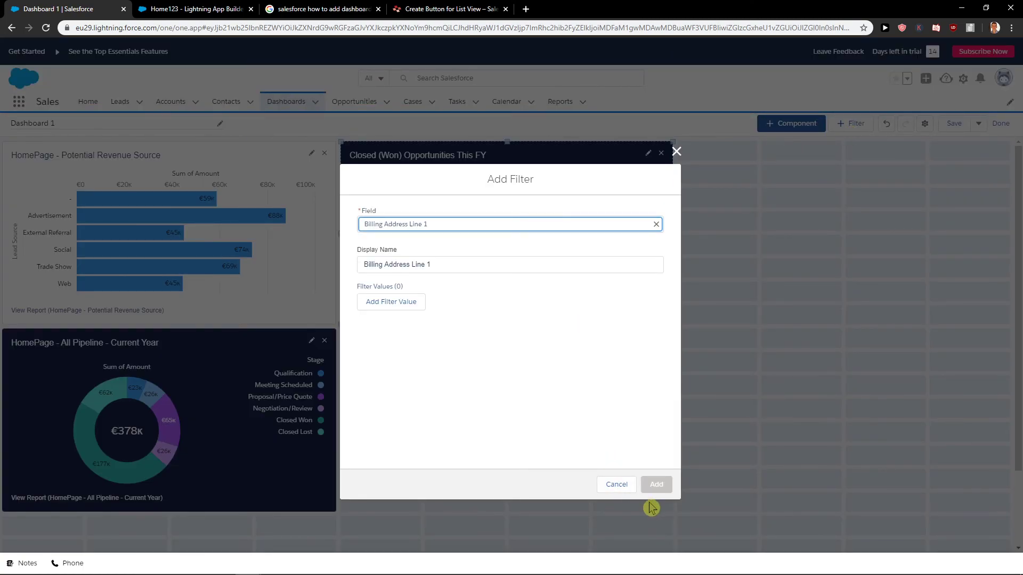
pyautogui.click(368, 305)
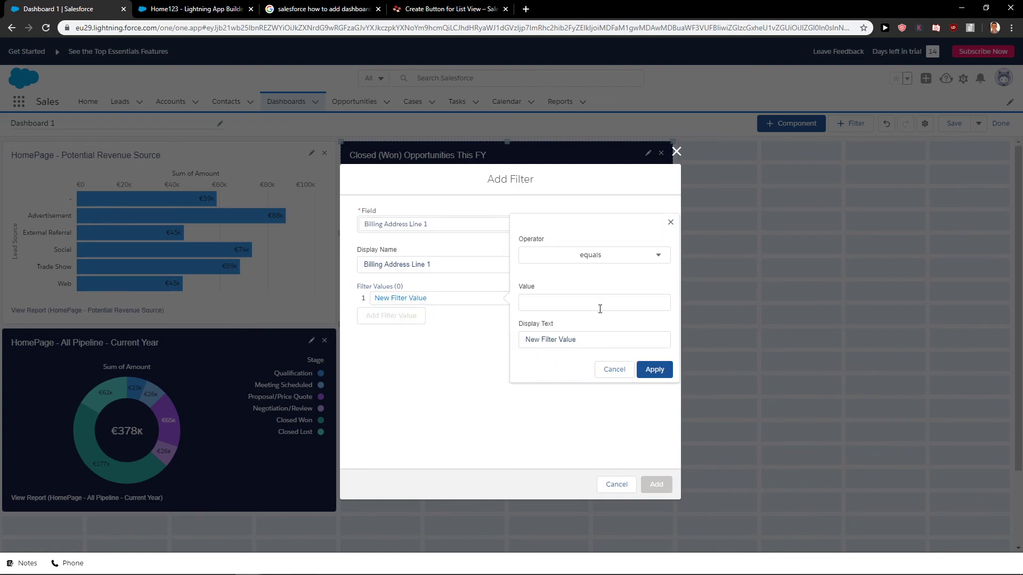
pyautogui.click(612, 444)
pyautogui.click(616, 485)
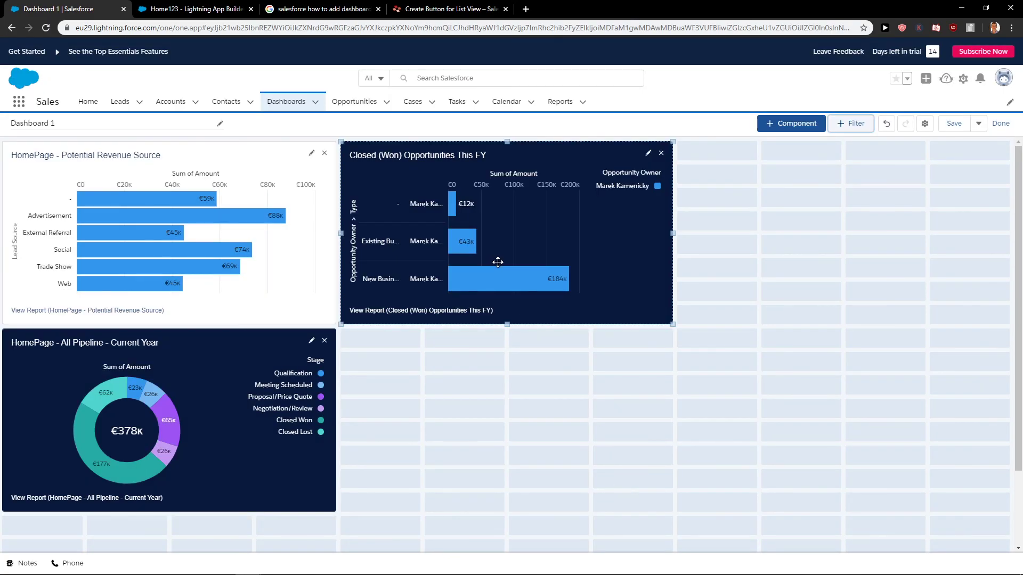